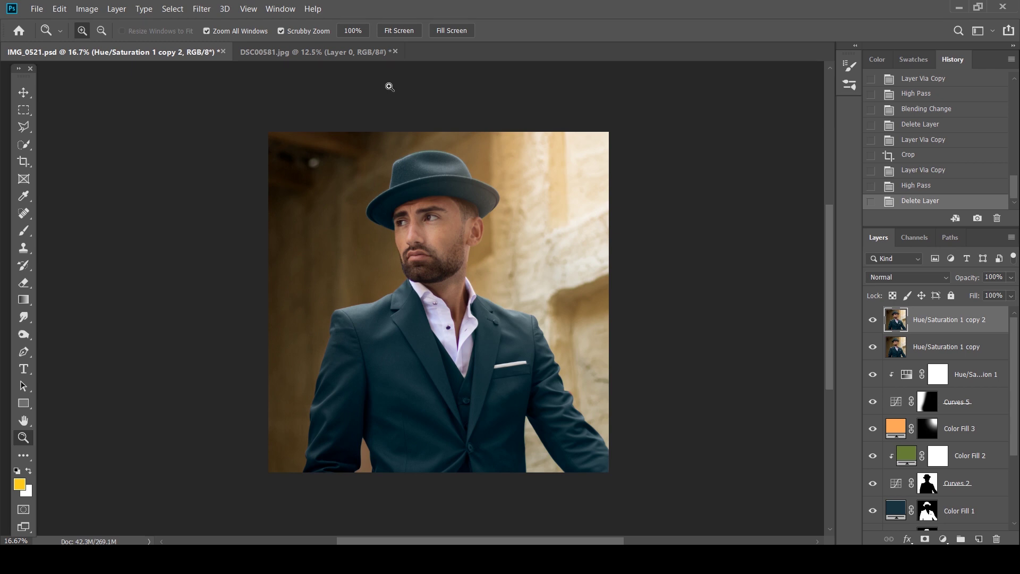
left_click(316, 56)
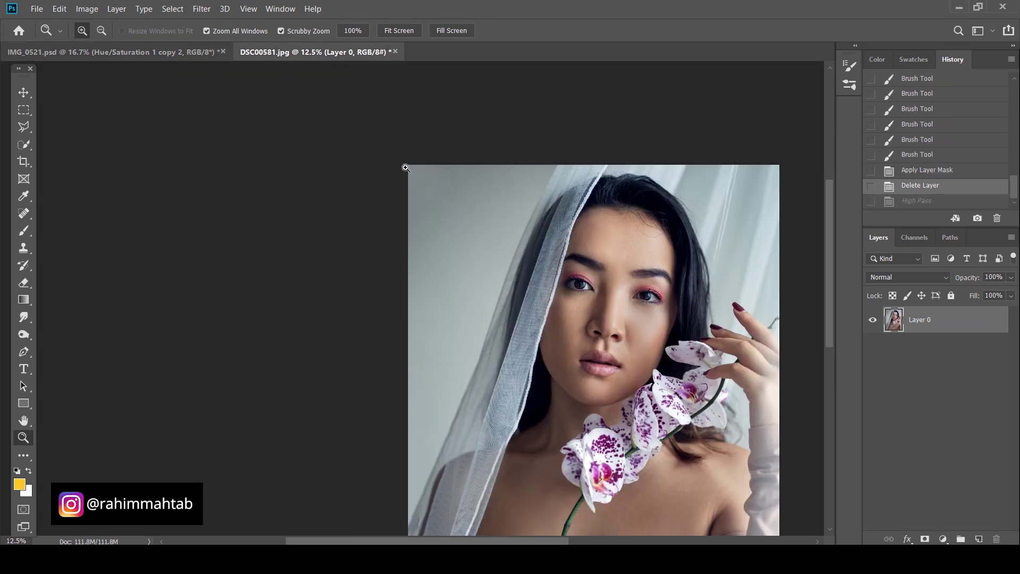
left_click_drag(626, 336, 502, 254)
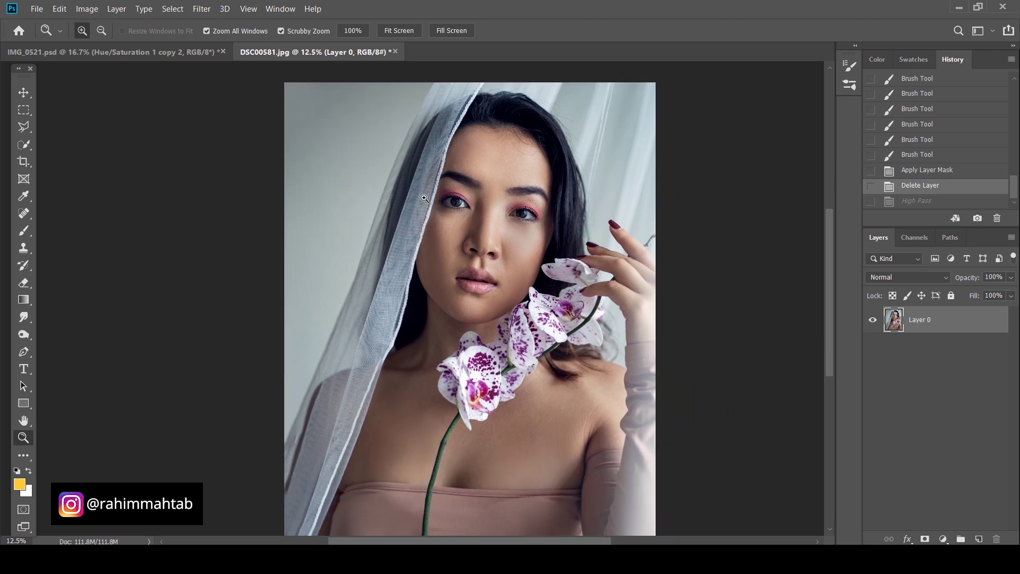
left_click(131, 58)
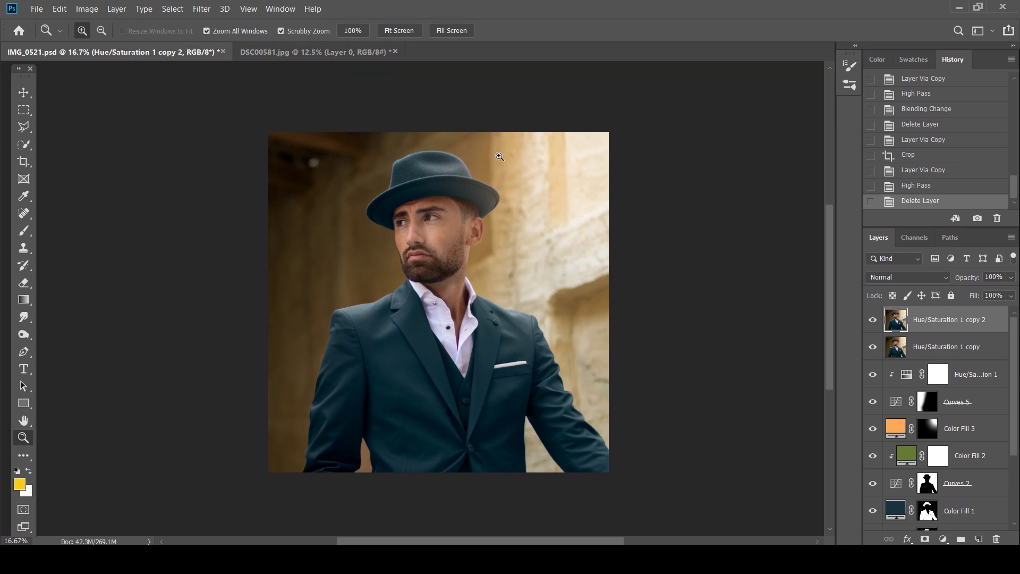
Step: Crop the man's portrait to a 1:1 square framing him
left_click(23, 162)
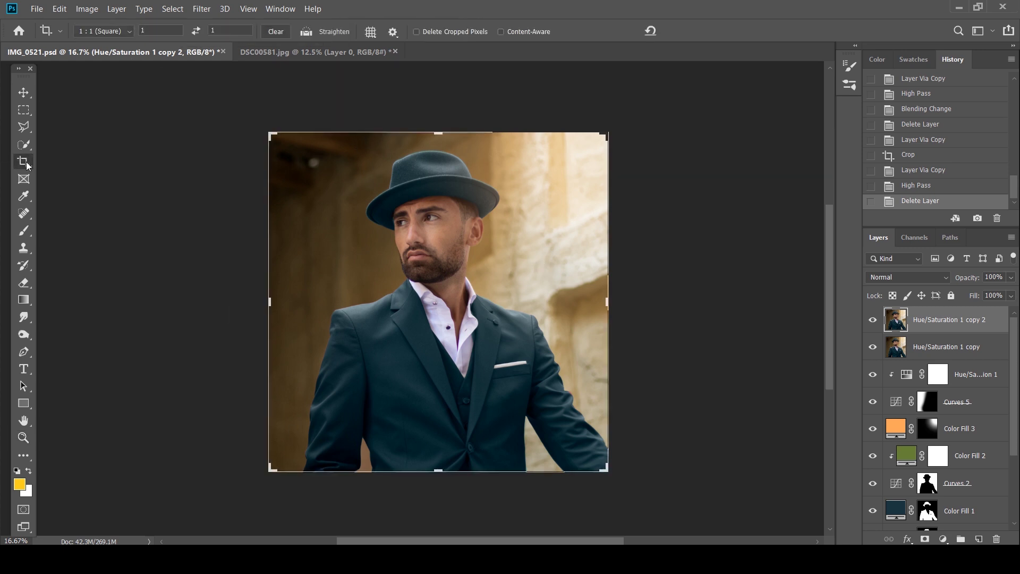
left_click(378, 274)
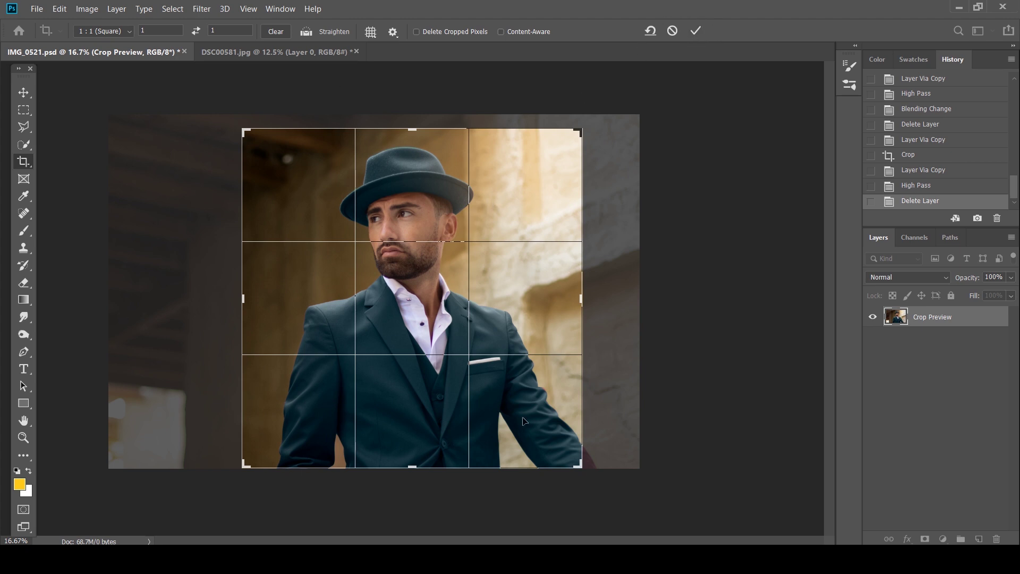
left_click(696, 31)
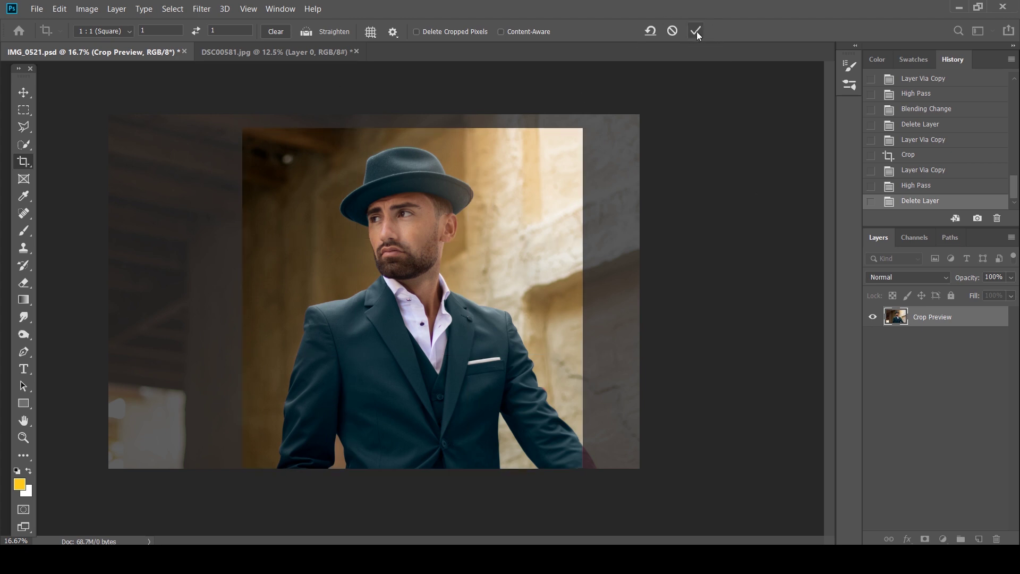
Step: Zoom in on the man's face, then back out to 25% and the whole portrait
key("z")
left_click_drag(391, 227, 439, 258)
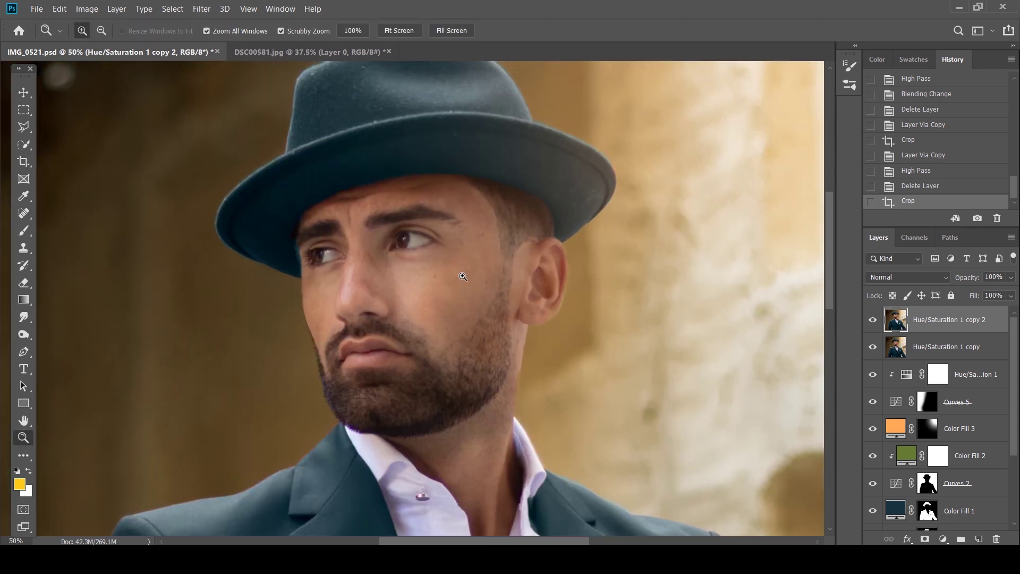
left_click(446, 314, "alt")
scroll(448, 301, "down", 2)
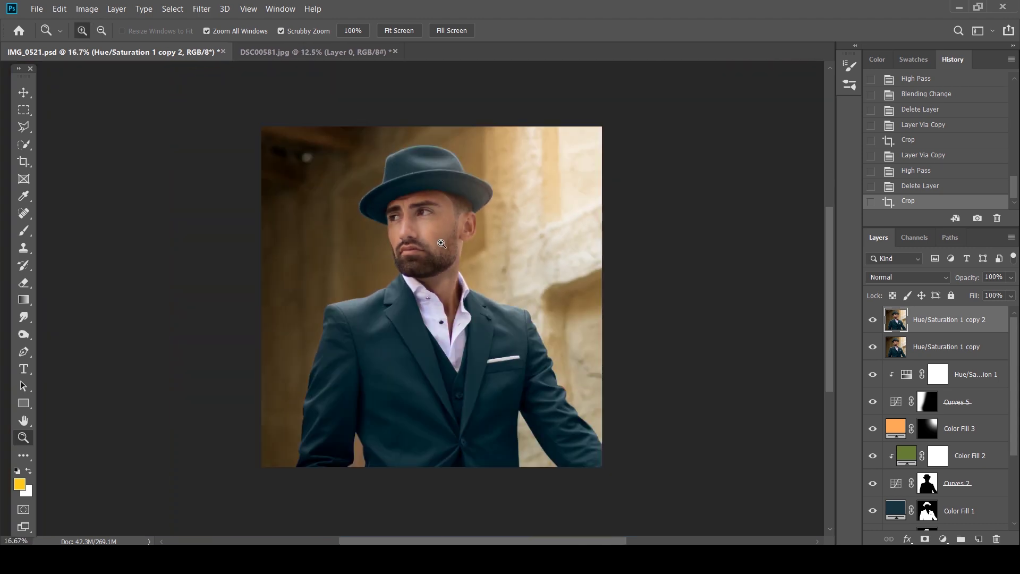
left_click(442, 242, "alt")
Step: Quick-select the man from hat to suit plus his right arm, and copy him to Layer 1
left_click(24, 144)
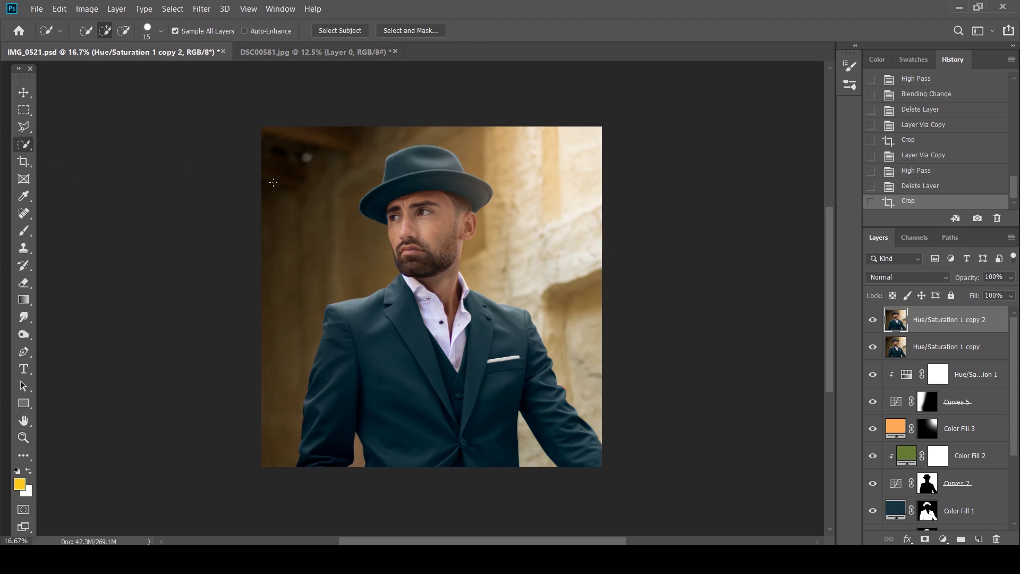
mouse_move(383, 180)
left_mouse_down()
mouse_move(420, 250)
mouse_move(436, 329)
mouse_move(425, 446)
left_mouse_up()
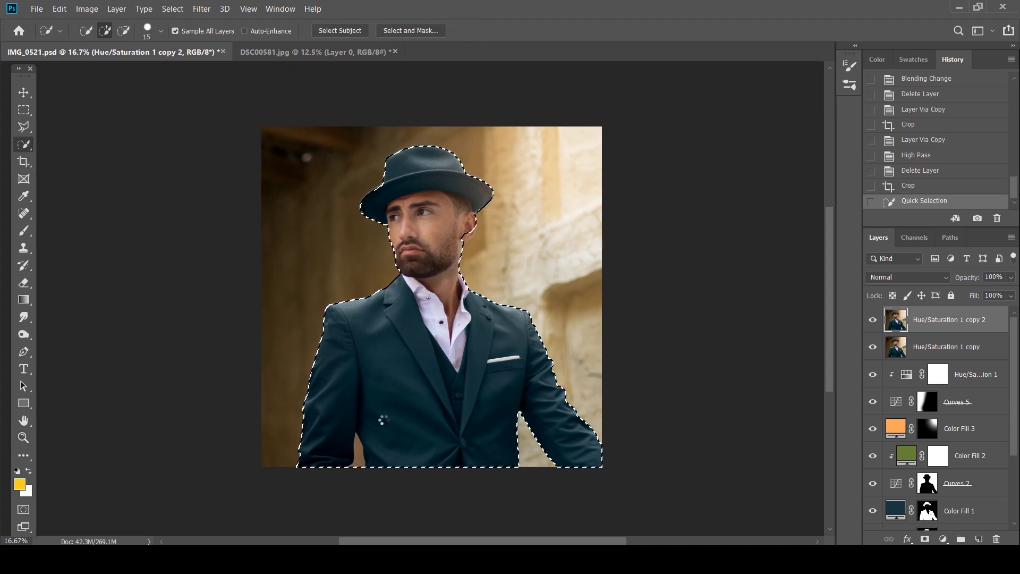
key("z")
mouse_move(563, 404)
left_mouse_down()
mouse_move(475, 234)
mouse_move(494, 233)
mouse_move(492, 261)
left_mouse_up()
key("w")
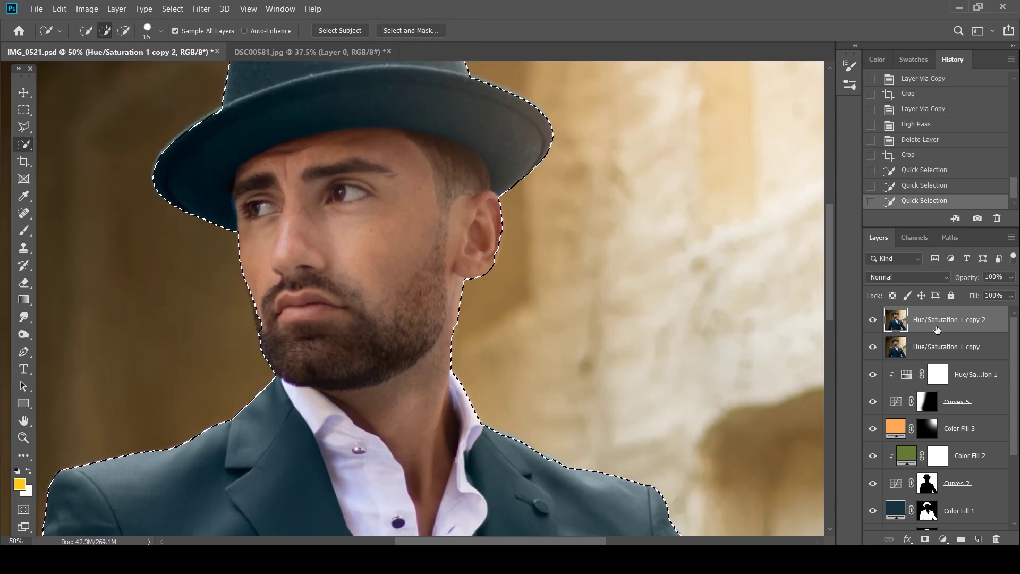
key("ctrl+j")
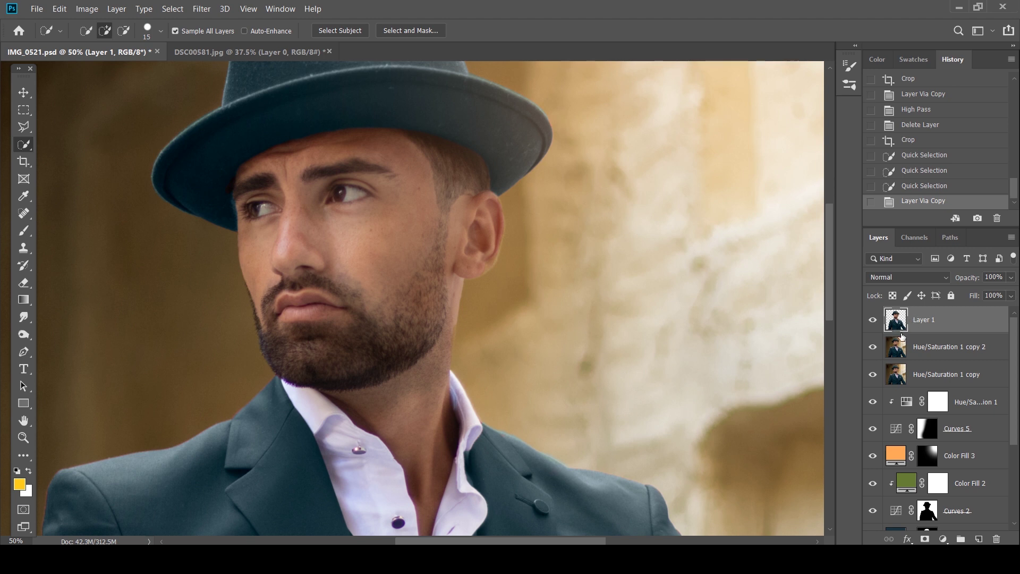
Step: Apply Filter > Other > High Pass at a 5.0-pixel radius to Layer 1
left_click(200, 10)
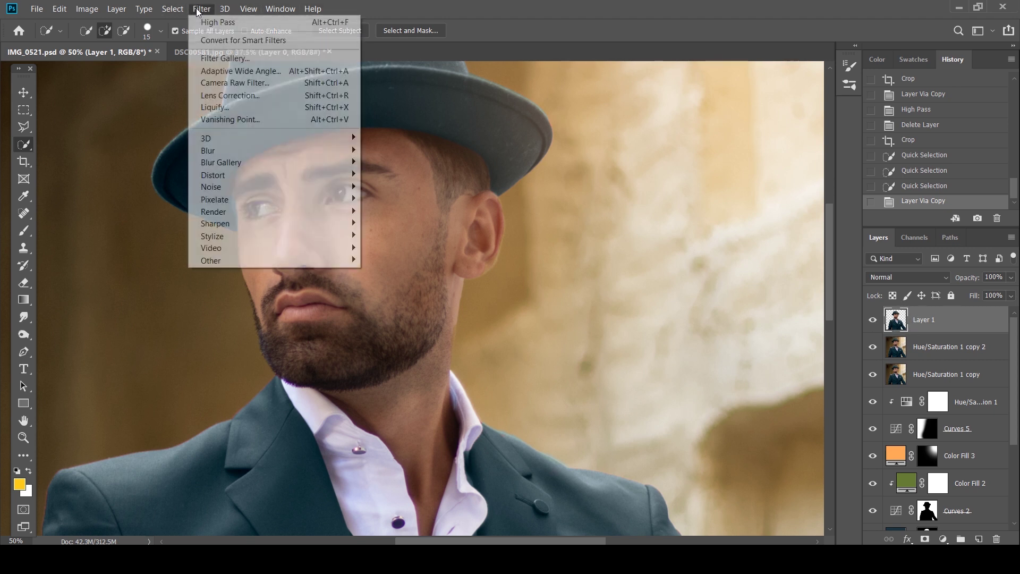
mouse_move(250, 261)
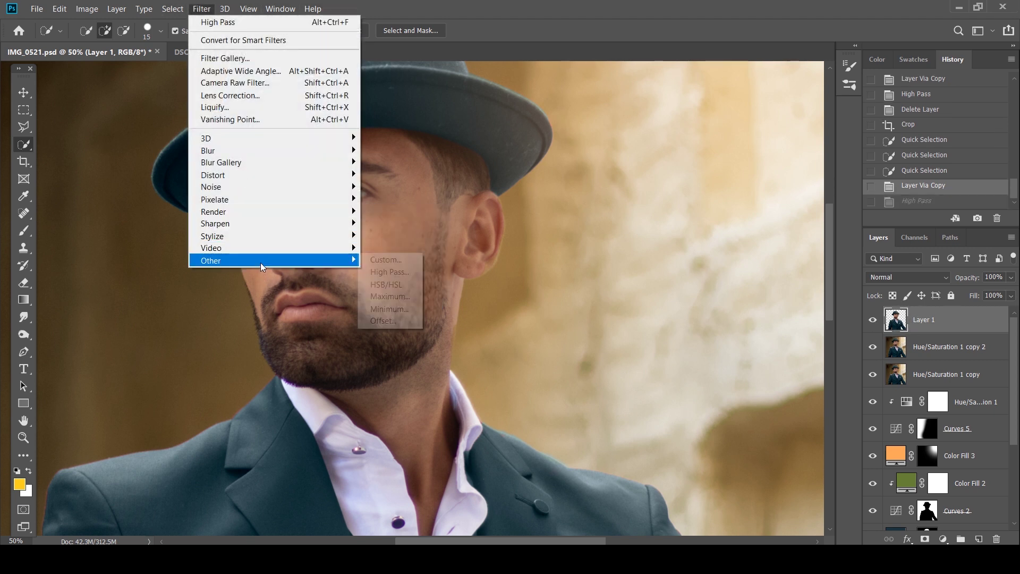
left_click(387, 272)
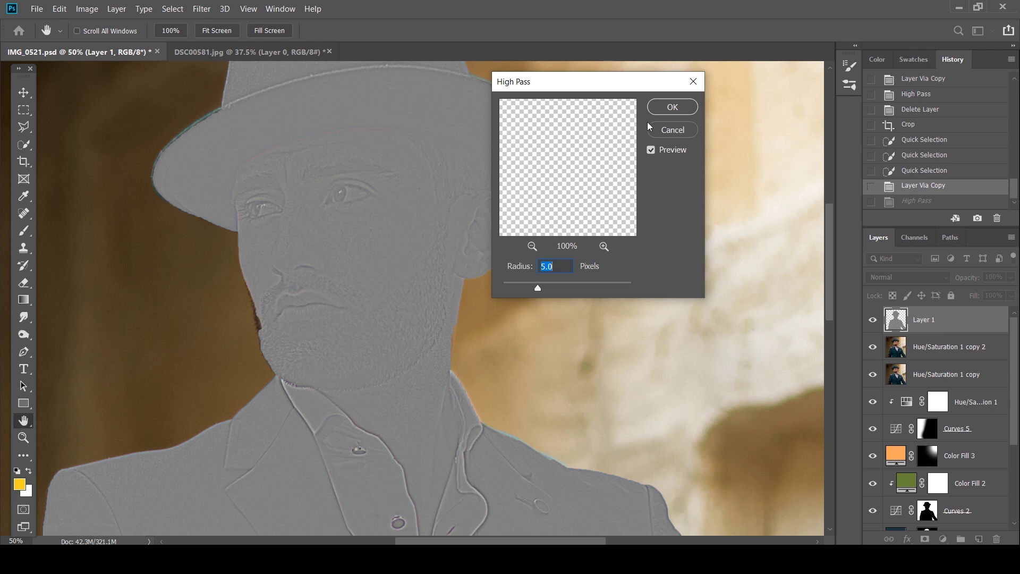
left_click(665, 110)
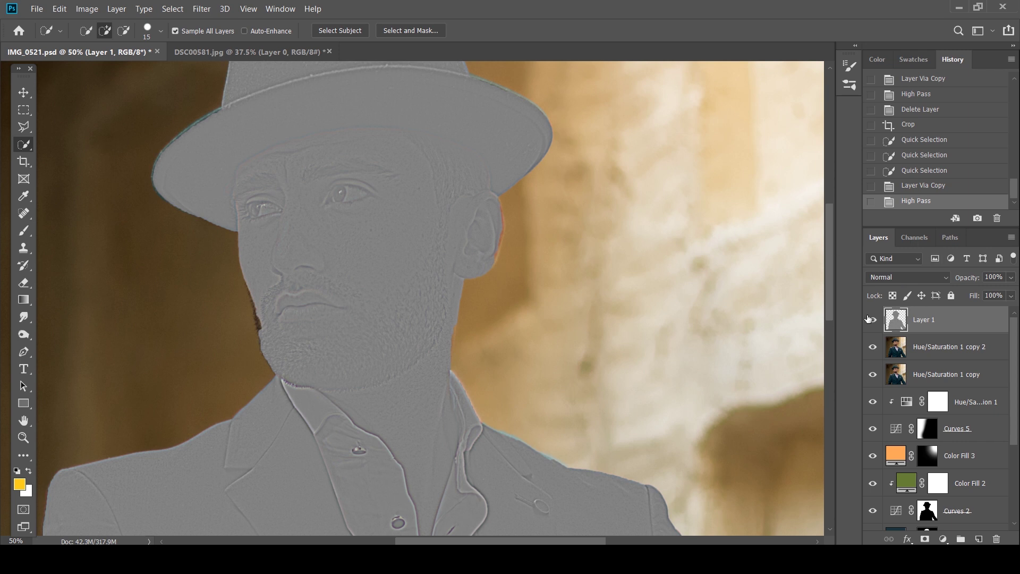
Step: Set Layer 1 to Overlay blending and toggle its visibility to compare the sharpening
left_click(881, 278)
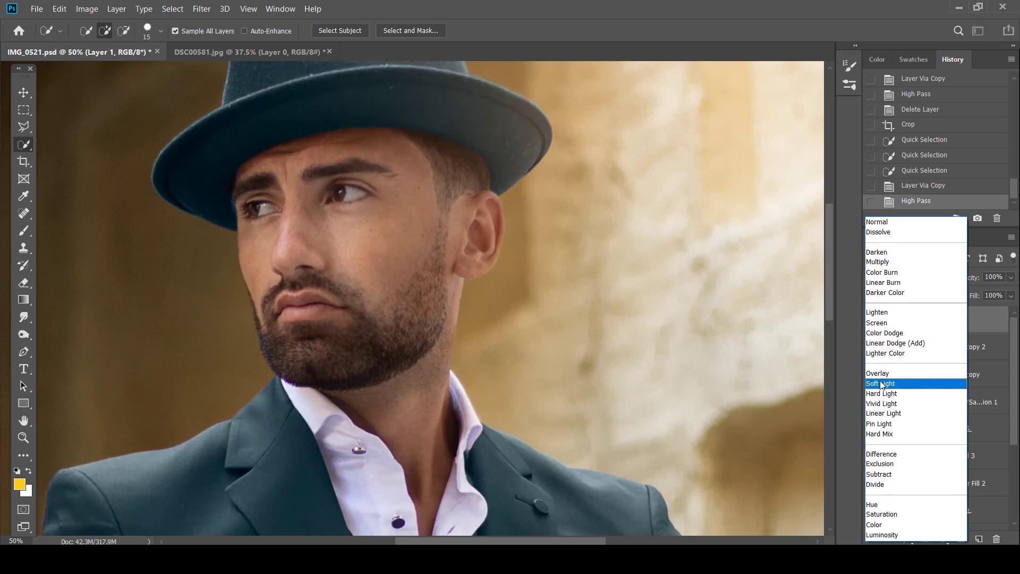
left_click(880, 374)
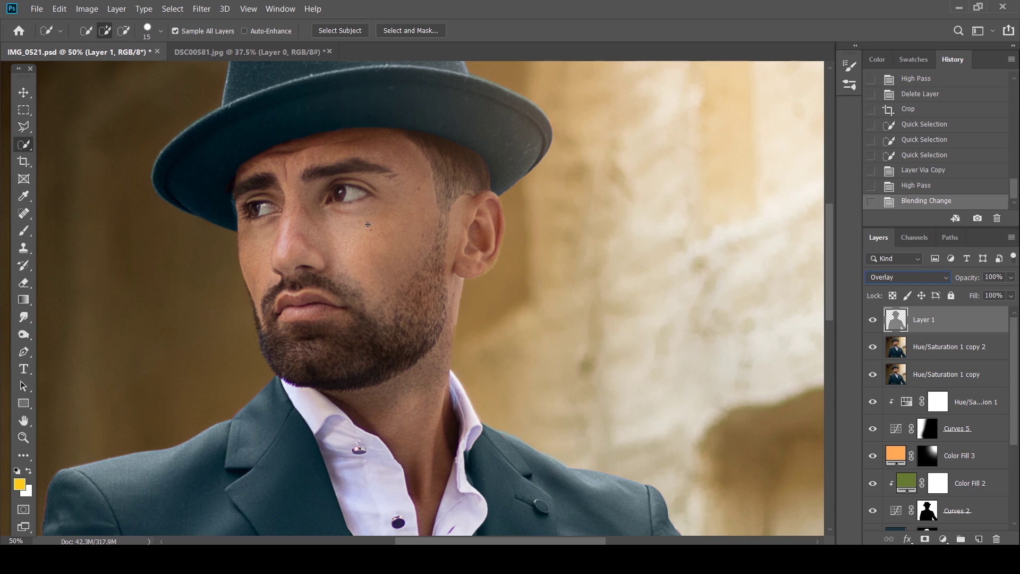
scroll(405, 228, "up", 2)
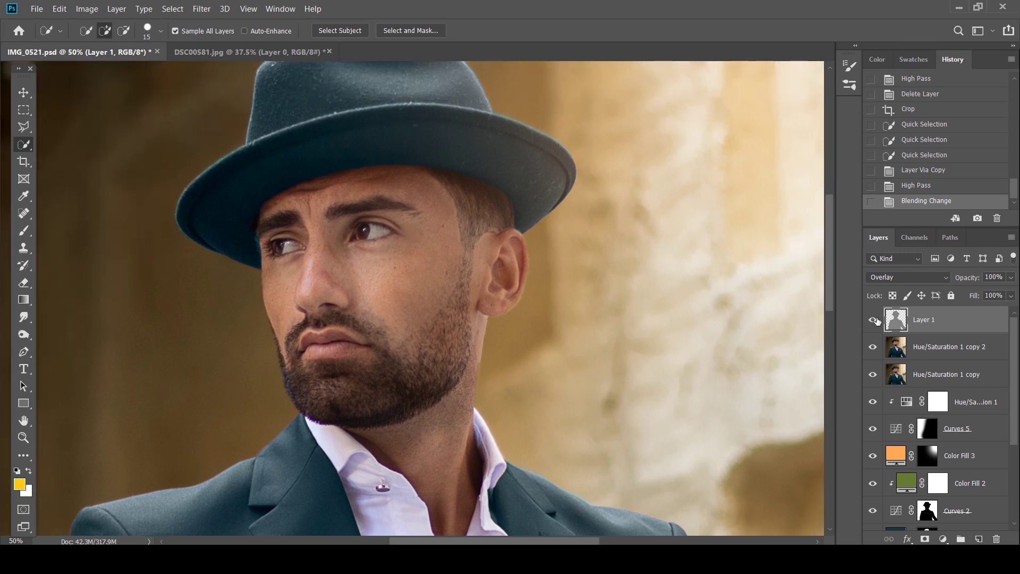
left_click(875, 320)
left_click(874, 320)
Step: Zoom to 66.67% on the man's face and compare with Layer 1 hidden and shown
key("z")
left_click(382, 231)
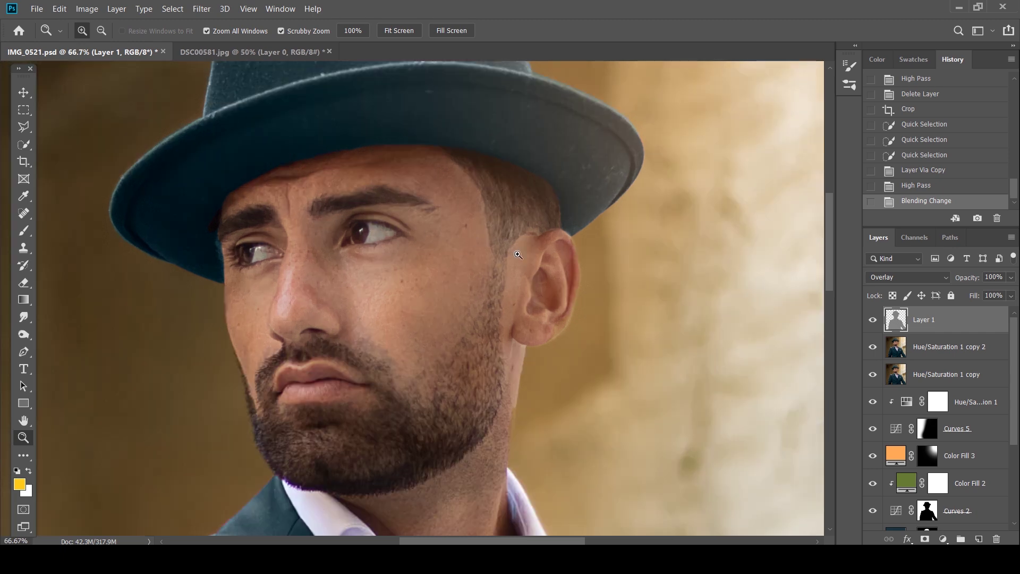
left_click_drag(412, 231, 437, 242)
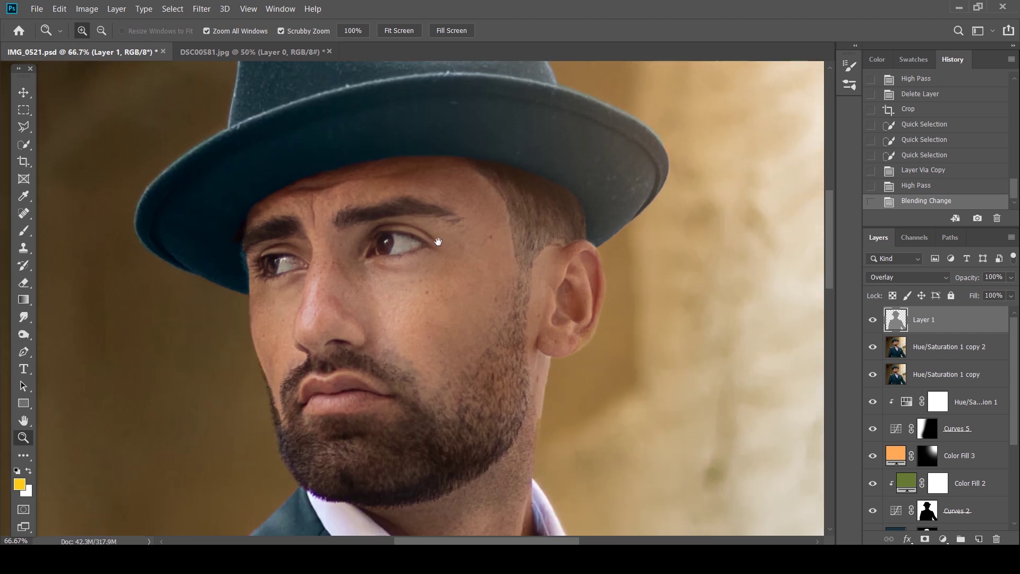
left_click(872, 320)
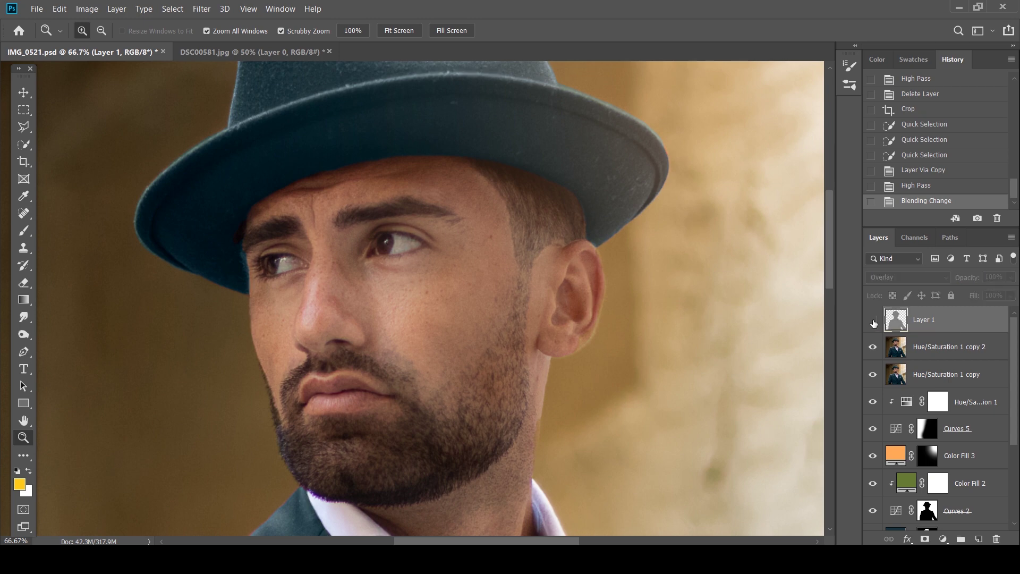
left_click(873, 321)
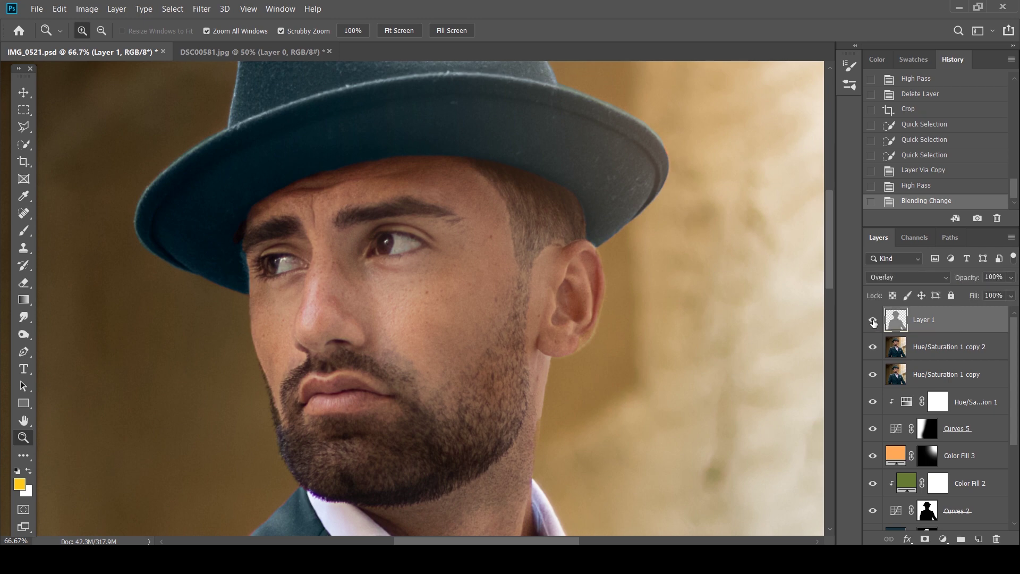
Step: Zoom out to the whole recentred fedora portrait, then bring up the DSC00581 orchid portrait
left_click(552, 304, "alt")
left_click(552, 305, "alt")
left_click(551, 304, "alt")
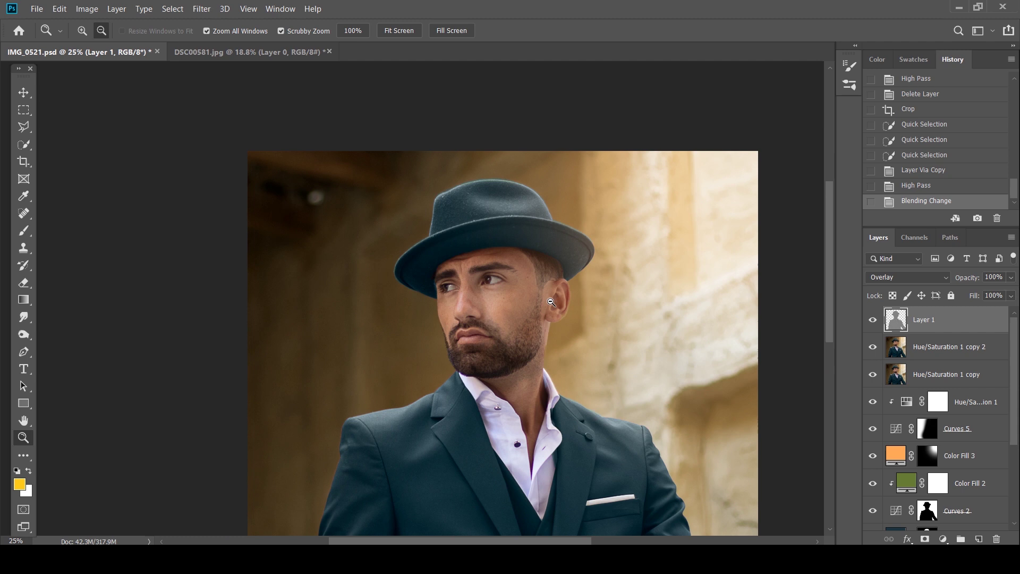
left_click(492, 264)
left_click(491, 264)
left_click(529, 322, "alt")
left_click(528, 322, "alt")
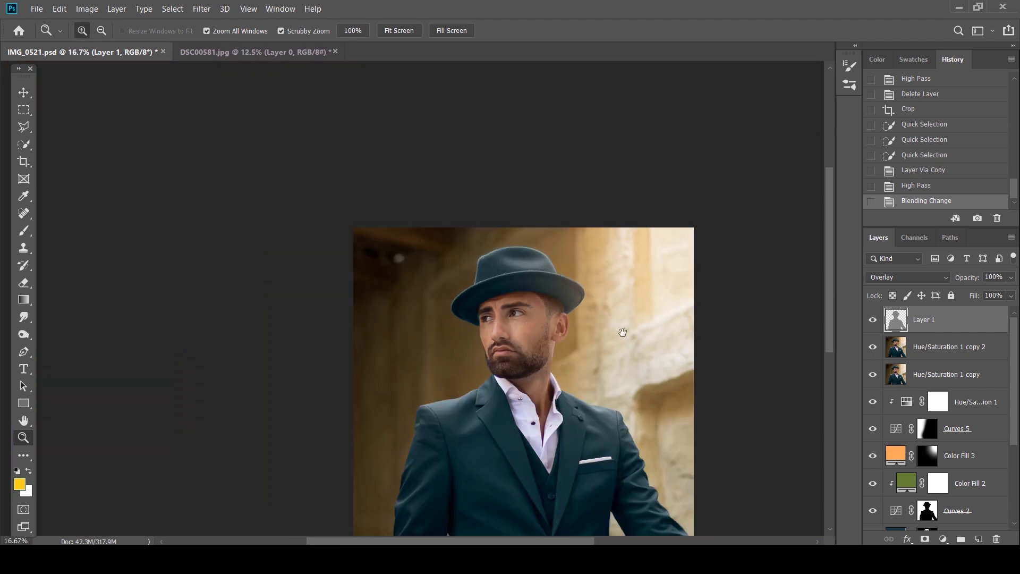
left_click_drag(523, 226, 529, 253)
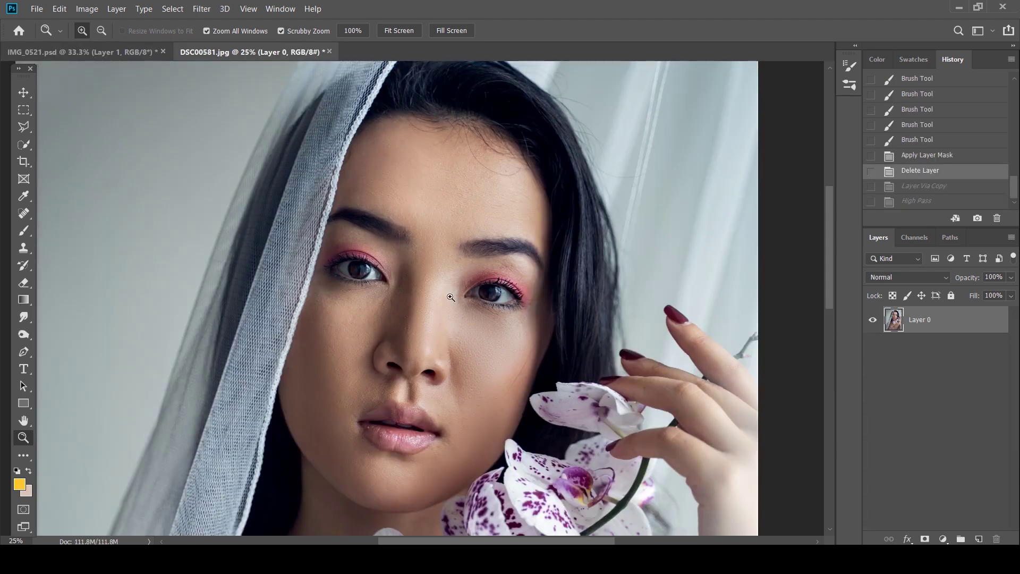
left_click(451, 297, "alt")
left_click(452, 264)
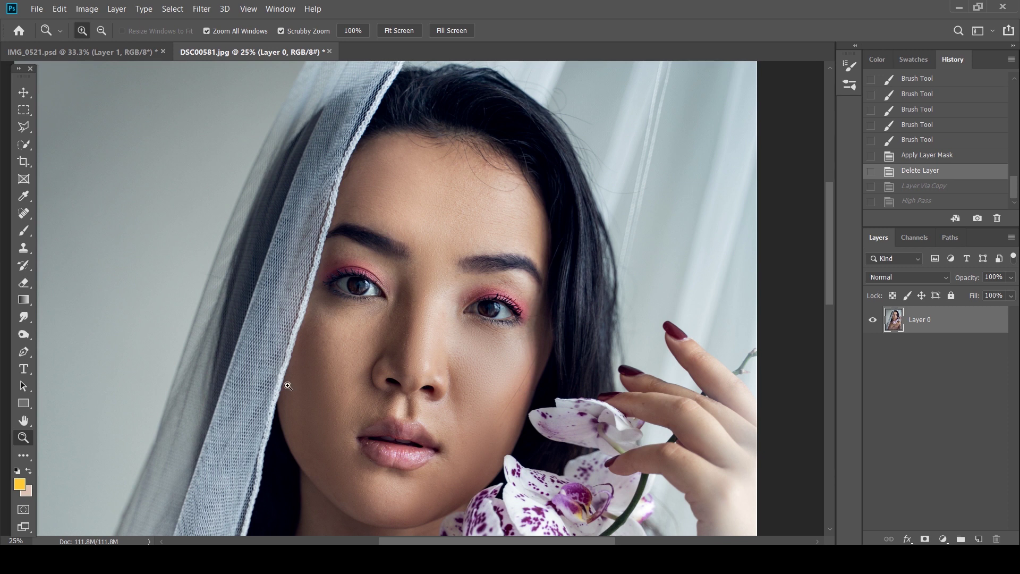
scroll(486, 308, "down", 1)
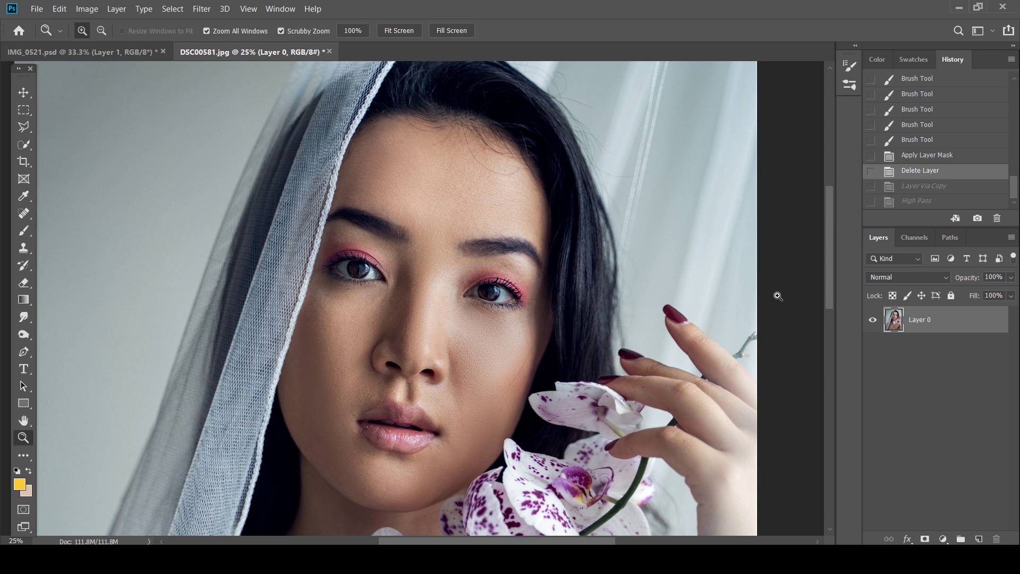
Step: Duplicate Layer 0 and apply a 12.5-pixel High Pass filter to the copy
key("ctrl+j")
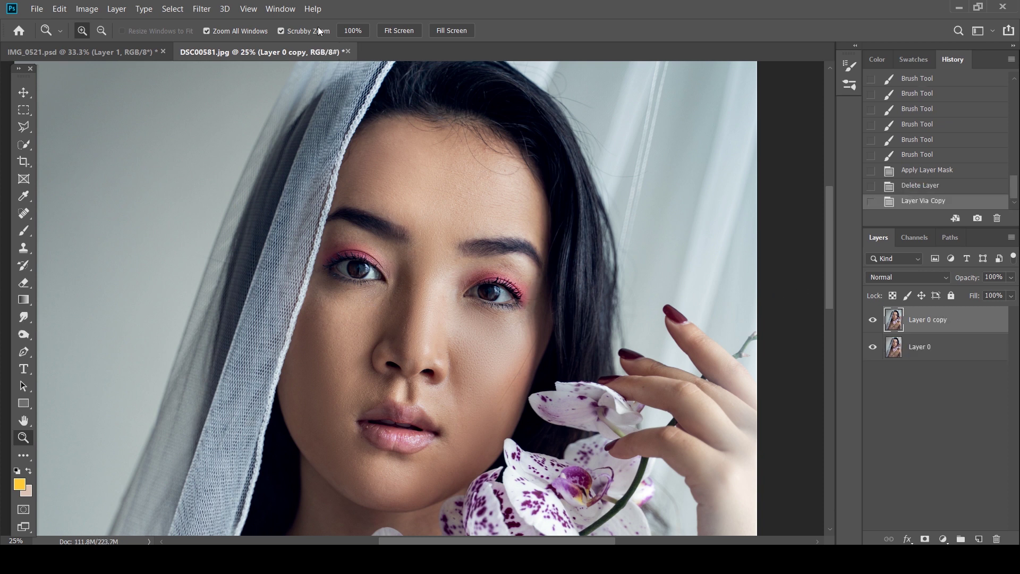
left_click(202, 9)
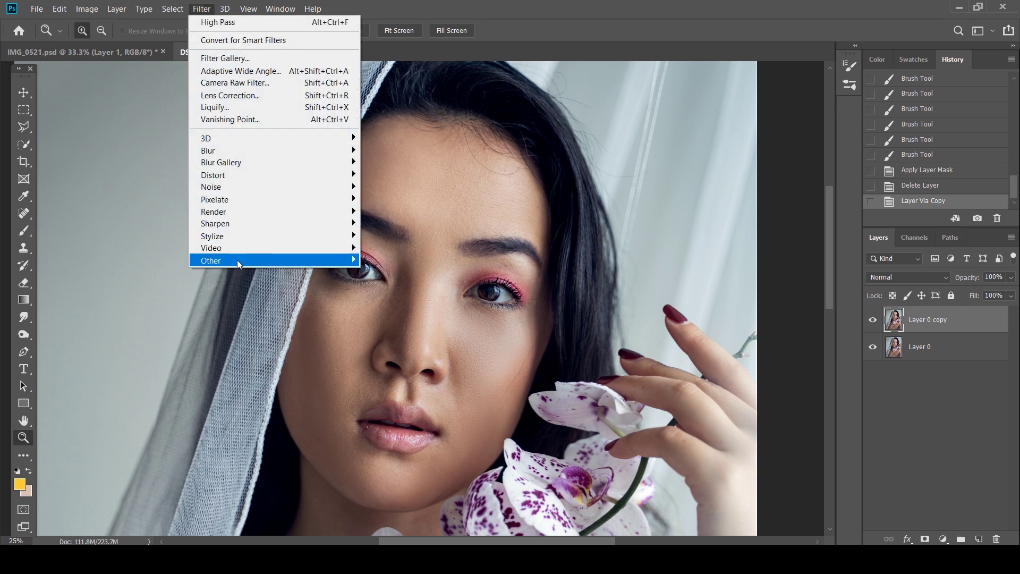
mouse_move(338, 261)
left_click(392, 276)
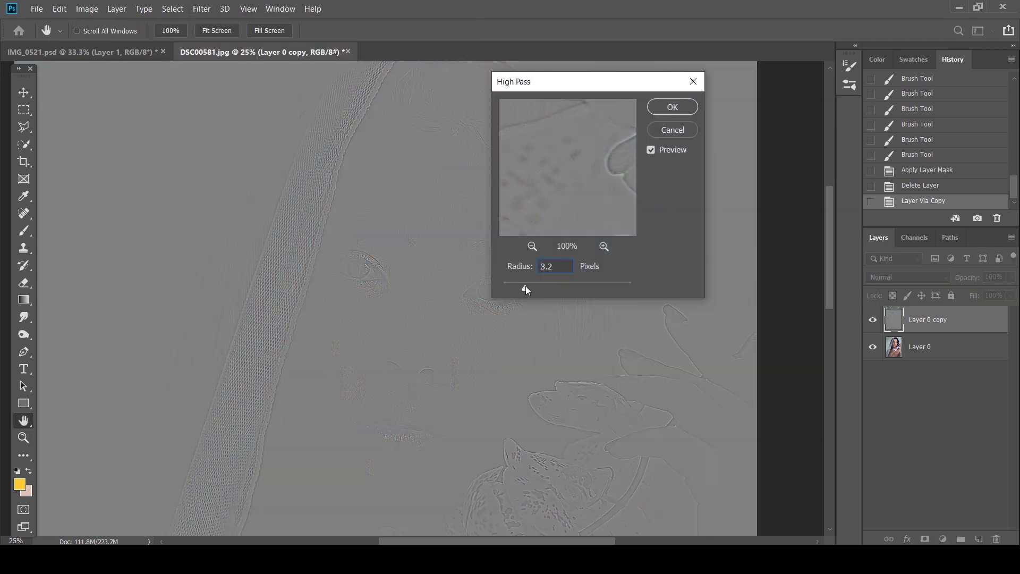
left_click_drag(525, 285, 543, 286)
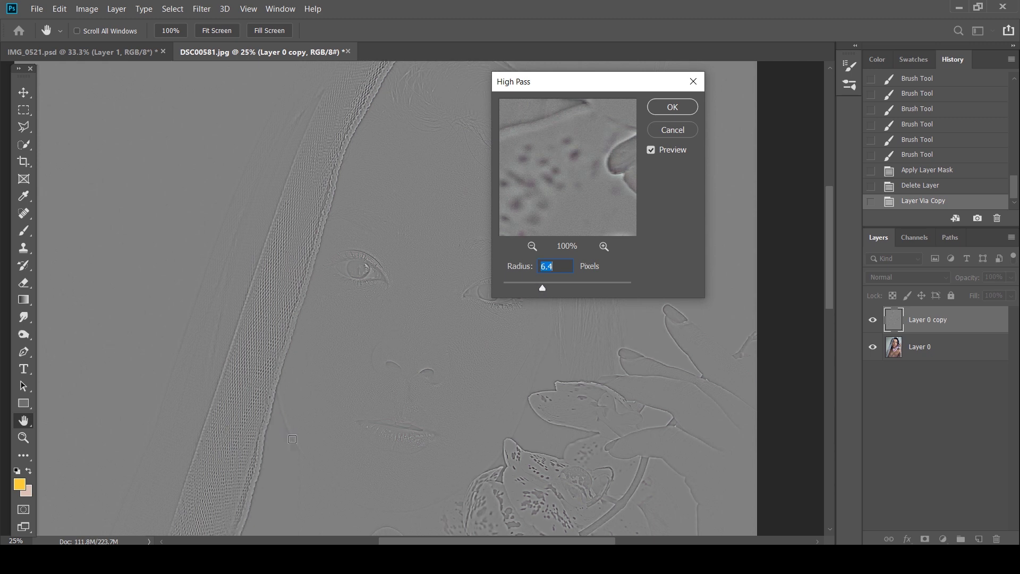
left_click_drag(546, 287, 554, 288)
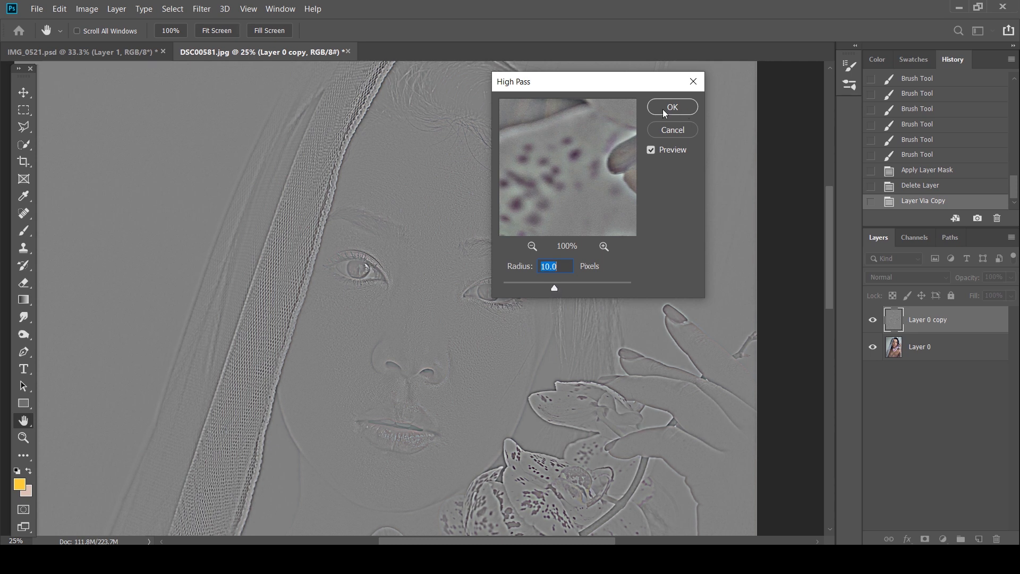
left_click_drag(554, 288, 556, 288)
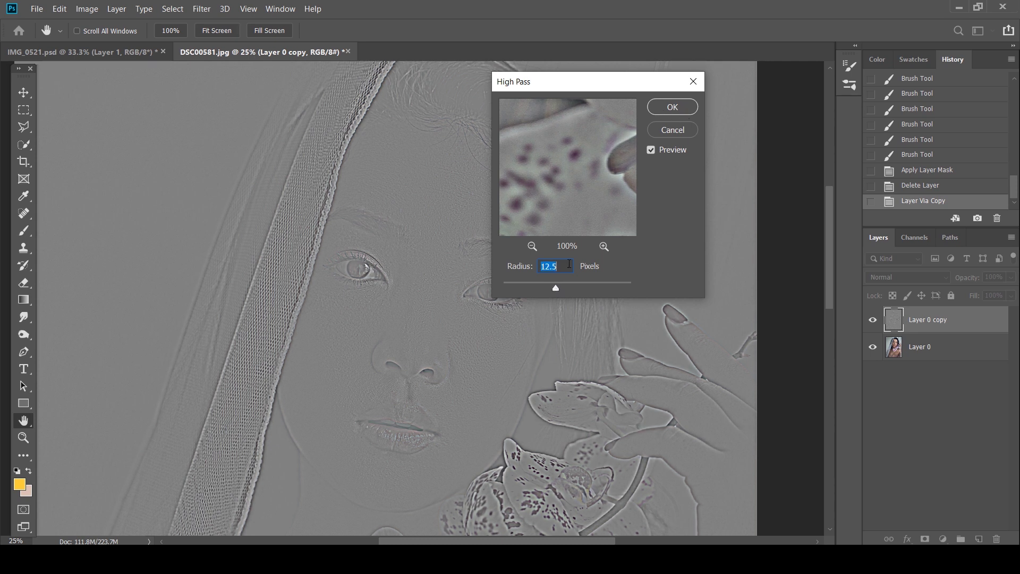
left_click(664, 109)
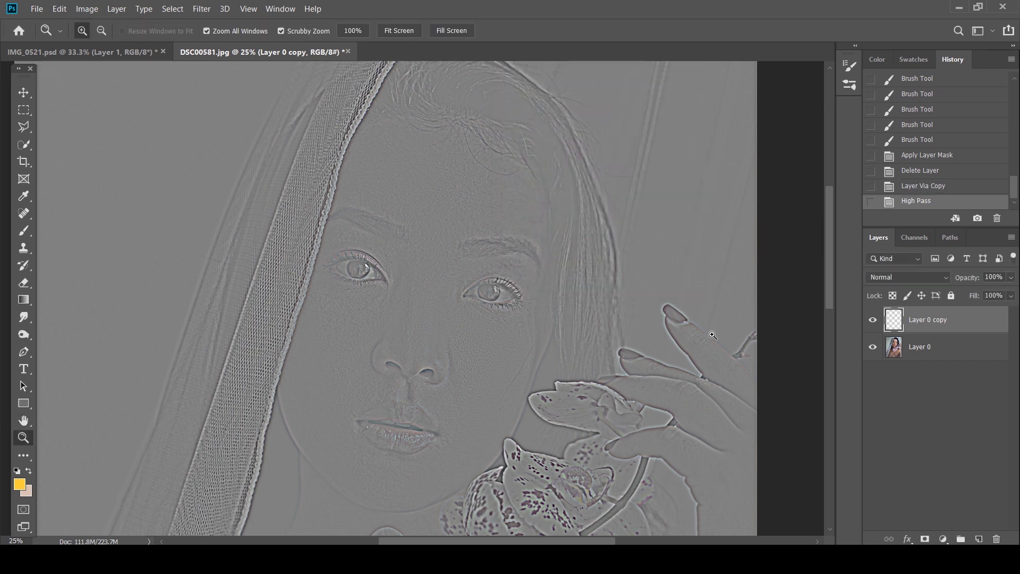
left_click(899, 278)
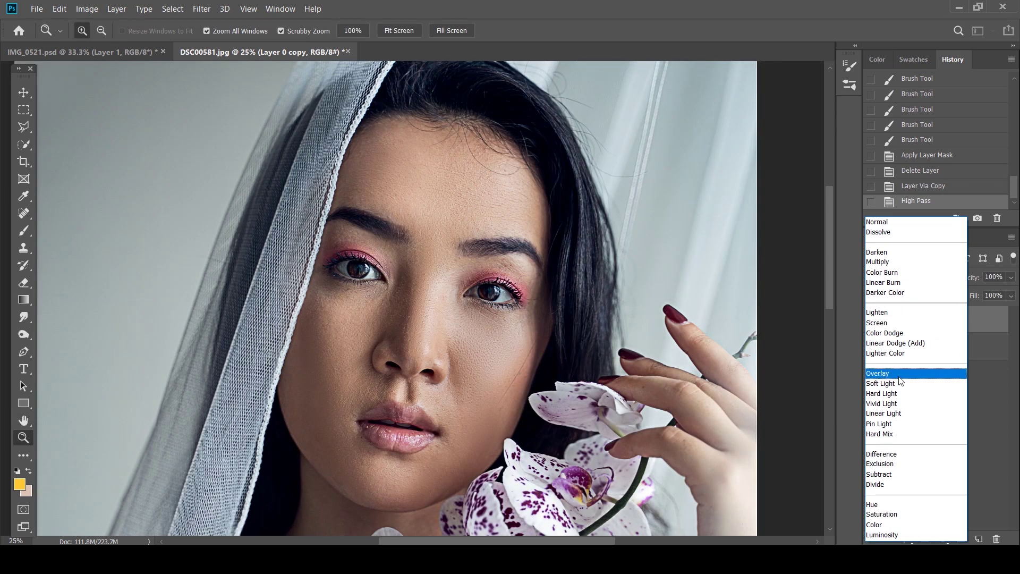
Step: Set Layer 0 copy's blend mode to Overlay
left_click(873, 378)
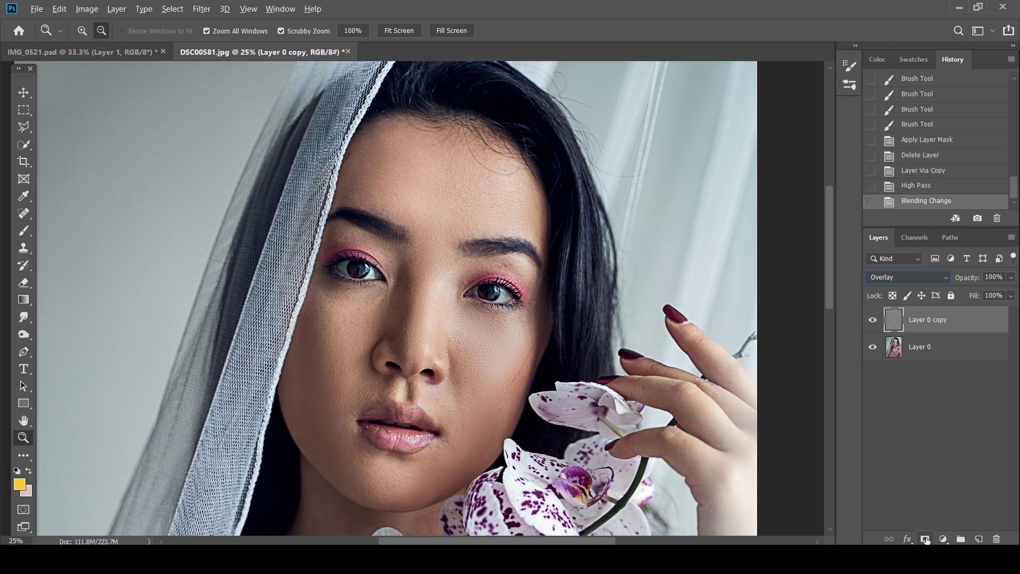
Step: Add a black hide-all mask to Layer 0 copy and set a 100-pixel brush
left_click(924, 539, "alt")
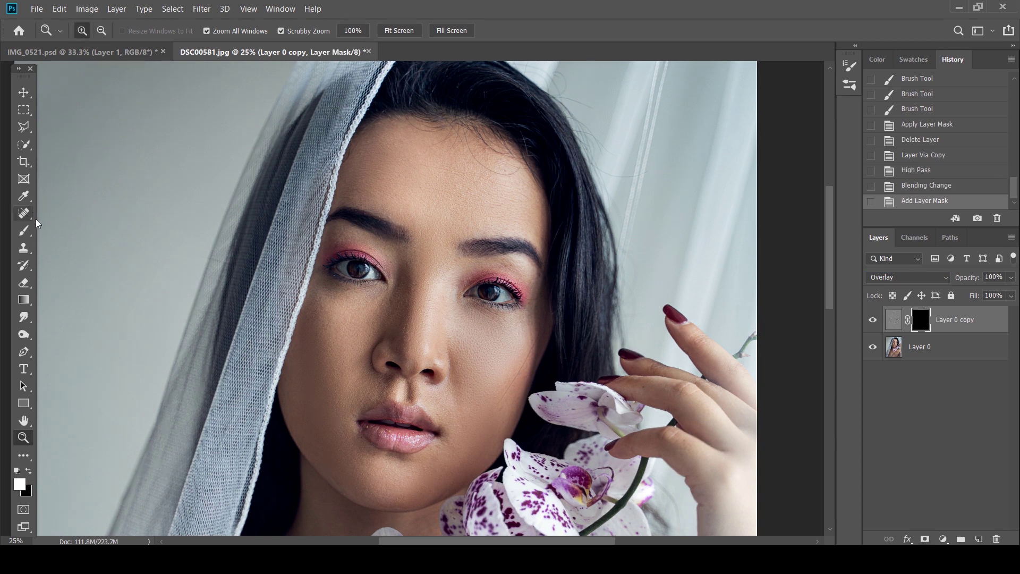
left_click(23, 230)
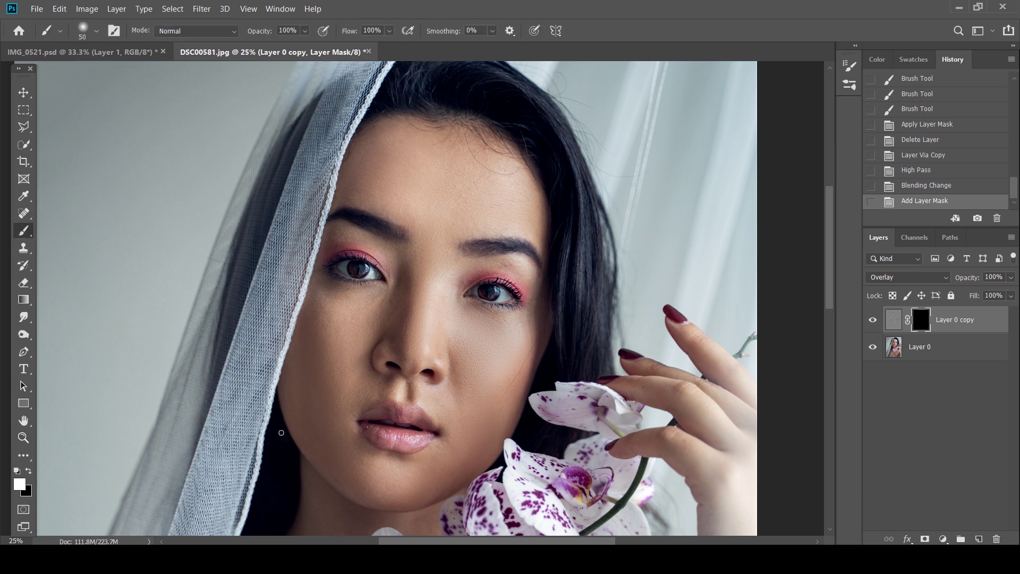
key("bracketright")
key("bracketright")
key("bracketright")
key("bracketleft")
key("bracketleft")
Step: Paint sharpening back over the veil edge, both eyebrows, nose and eyes, shrinking the brush to 90 and 35
left_click_drag(270, 392, 297, 440)
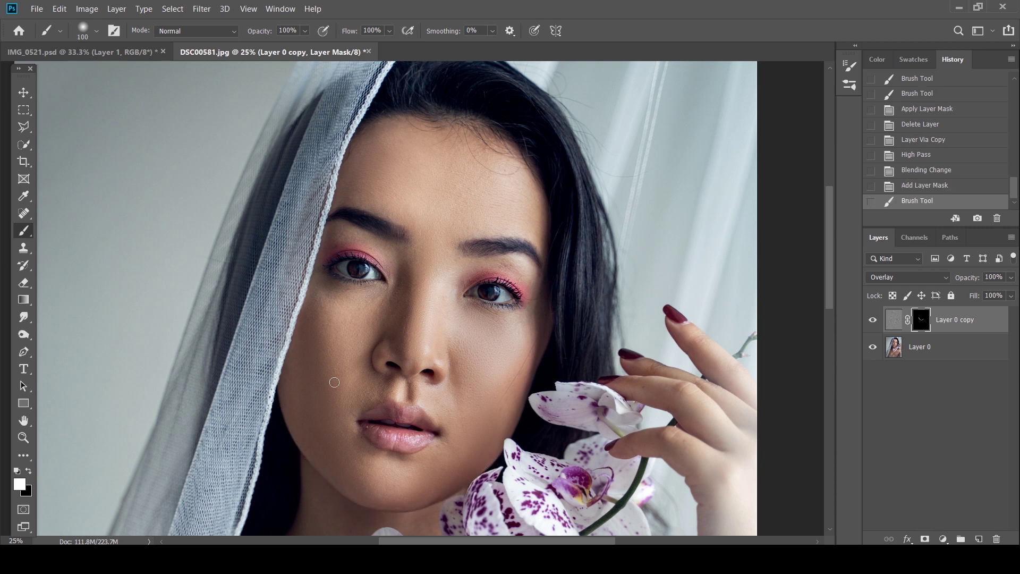
left_click_drag(289, 328, 248, 476)
left_click_drag(478, 253, 528, 252)
left_click_drag(362, 219, 337, 215)
key("bracketleft")
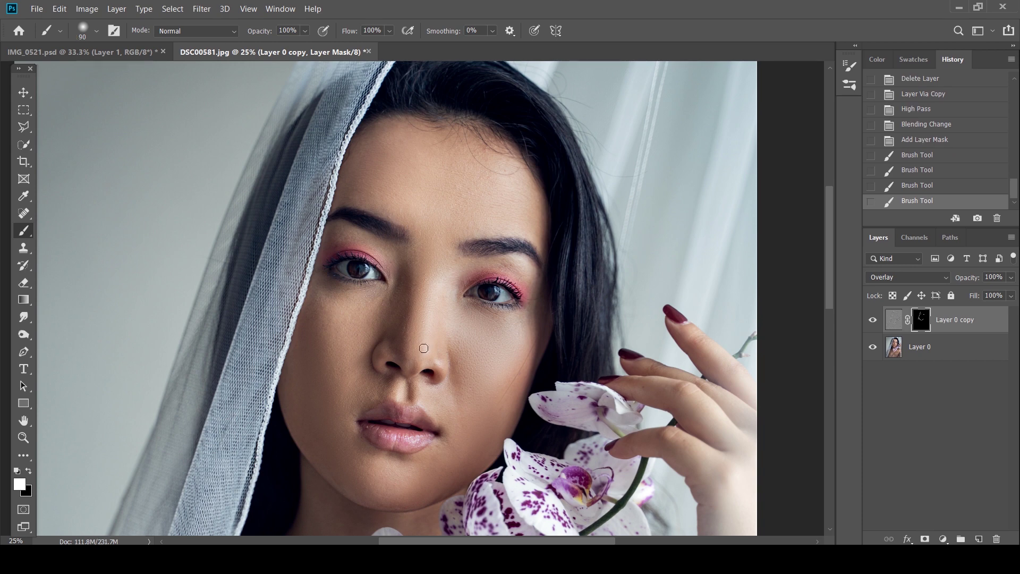
left_click_drag(407, 378, 415, 372)
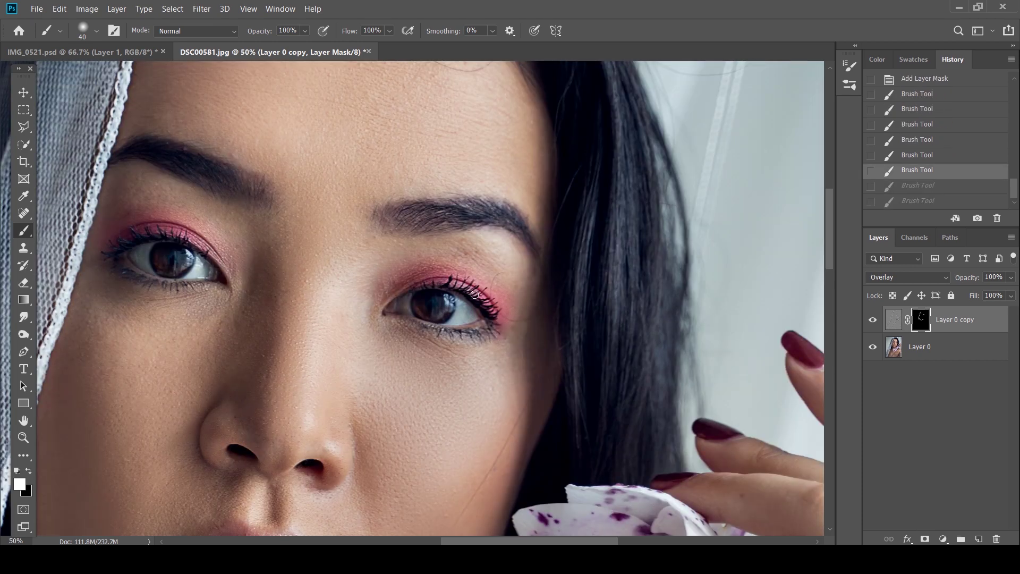
key("bracketleft")
mouse_move(421, 322)
left_mouse_down()
mouse_move(463, 333)
mouse_move(449, 283)
mouse_move(487, 328)
mouse_move(385, 307)
left_mouse_up()
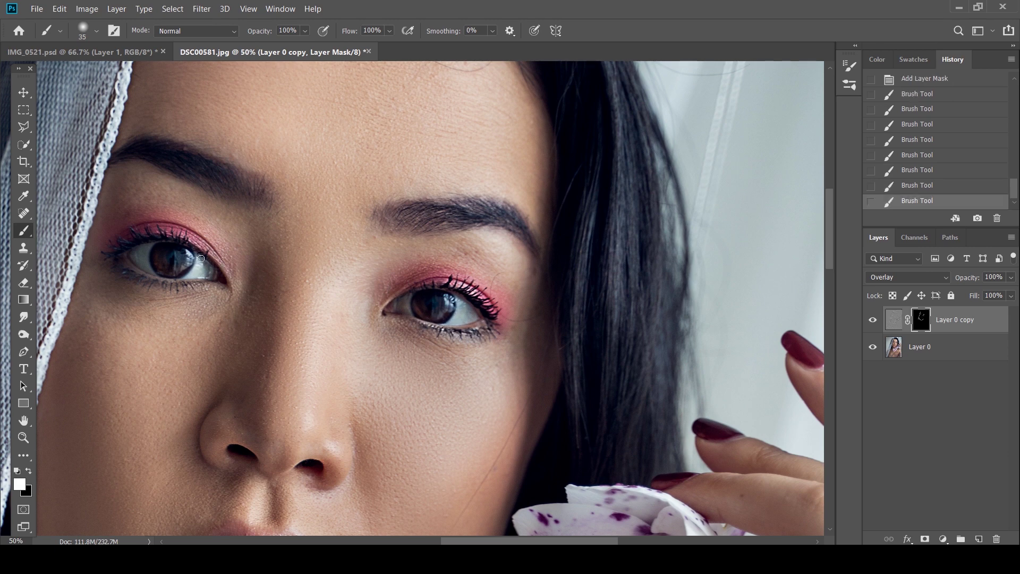
left_click_drag(201, 258, 116, 265)
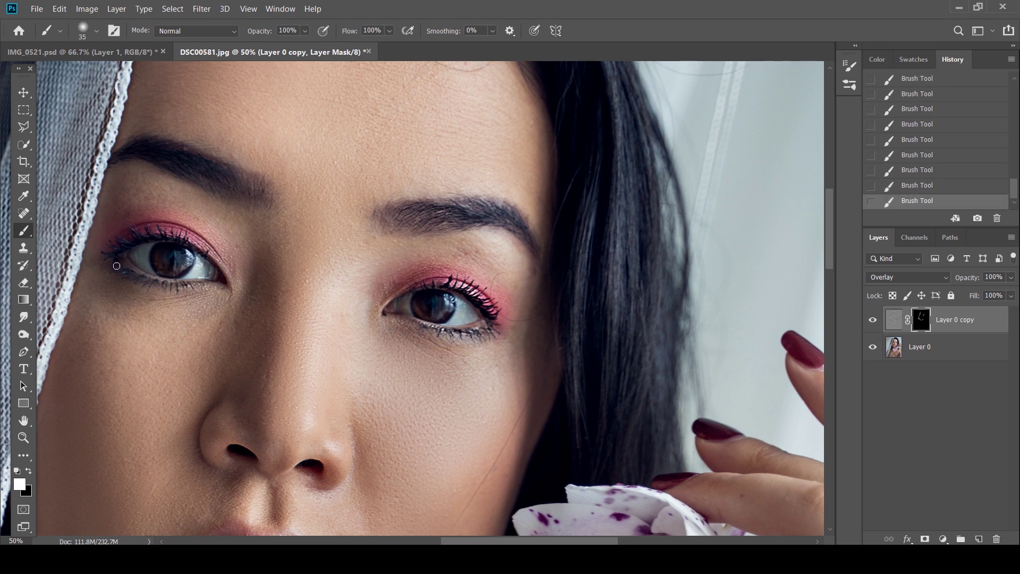
Step: Undo the last two mask strokes, swap colours and zoom out to the whole orchid portrait
left_click(871, 320)
left_click(870, 322)
key("ctrl+z")
key("ctrl+z")
key("x")
key("z")
left_click(375, 341, "alt")
left_click(376, 340, "alt")
left_click(375, 340, "alt")
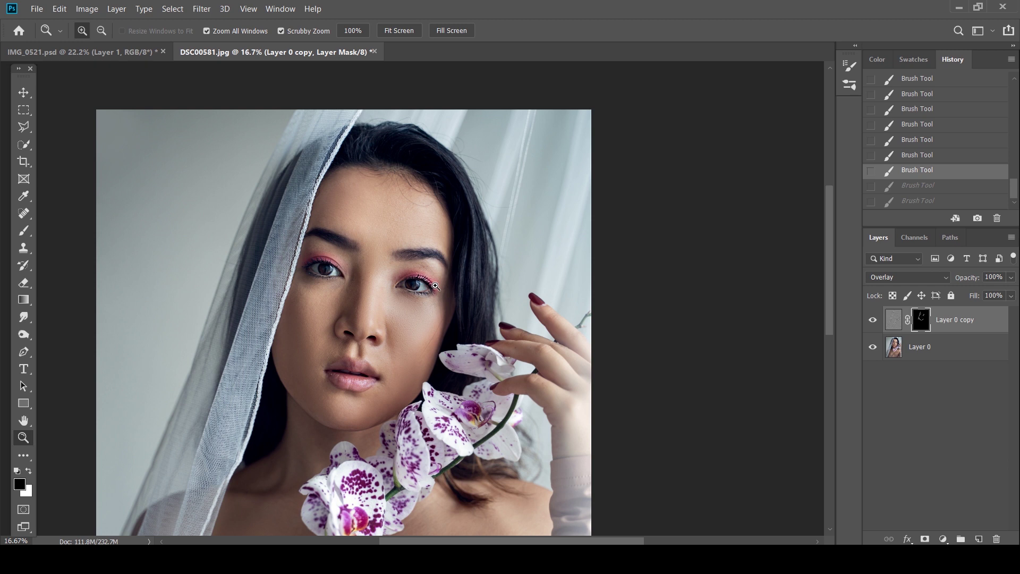
Step: Toggle Layer 0 copy off and on to compare, zoomed in close on the left eye
left_click(872, 320)
left_click(872, 321)
left_click(304, 255)
left_click(304, 256)
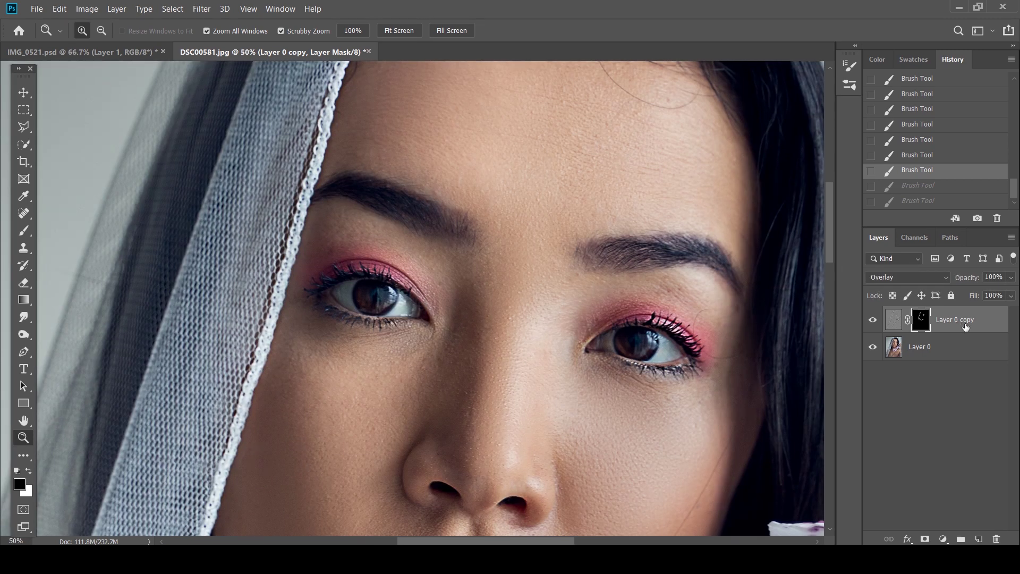
left_click(873, 321)
left_click(872, 321)
left_click(872, 320)
left_click(872, 320)
Step: Pan to the nose and lips, then zoom out through 33.3% and 25% to the whole portrait
left_click_drag(575, 359, 531, 95)
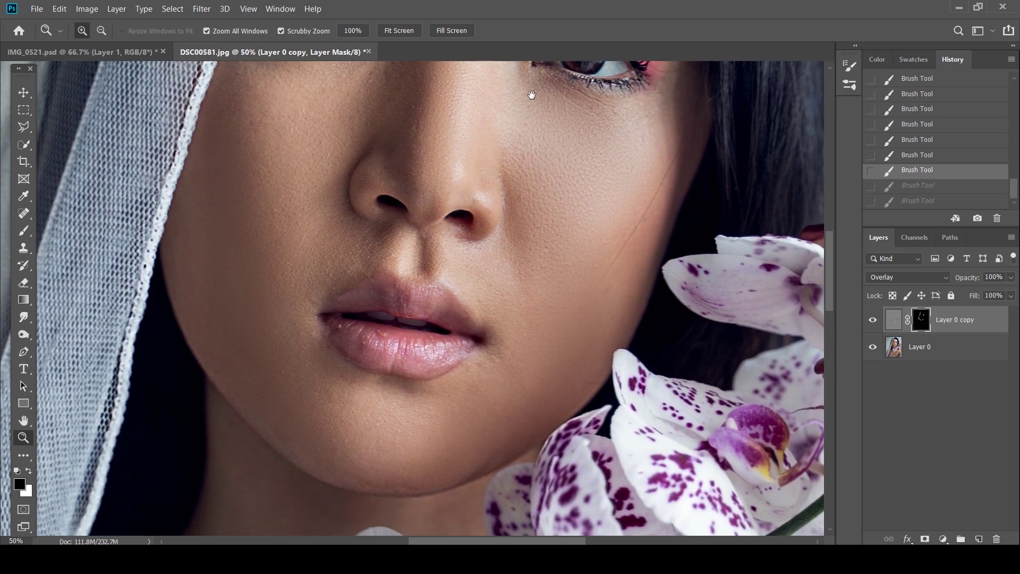
left_click(446, 237, "alt")
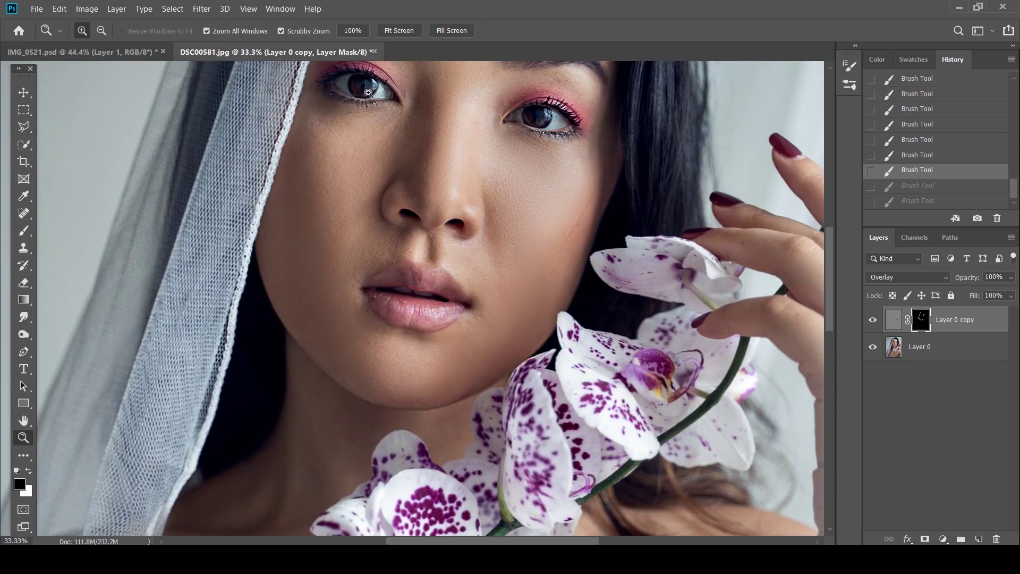
left_click(502, 263, "alt")
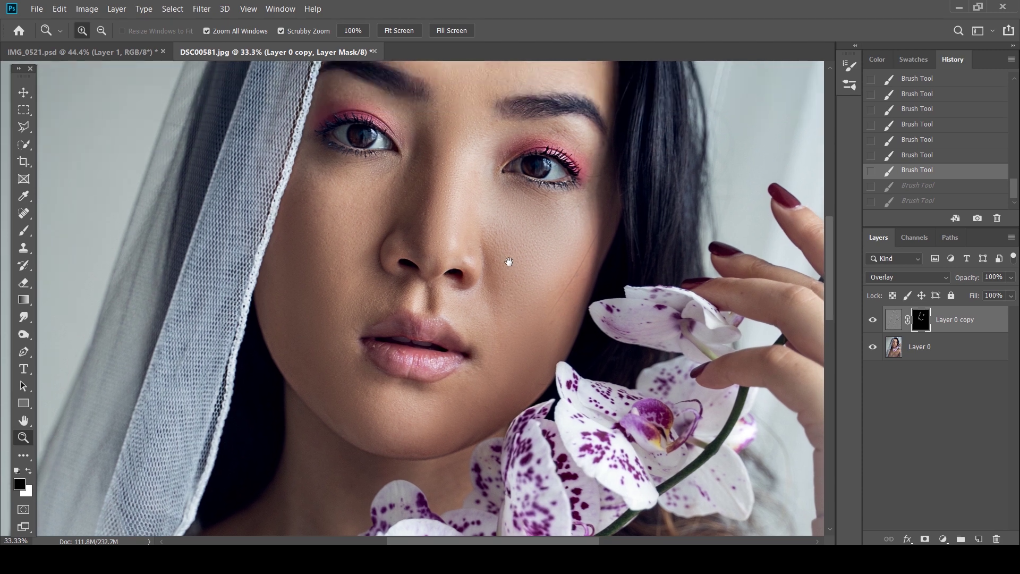
left_click(523, 281, "alt")
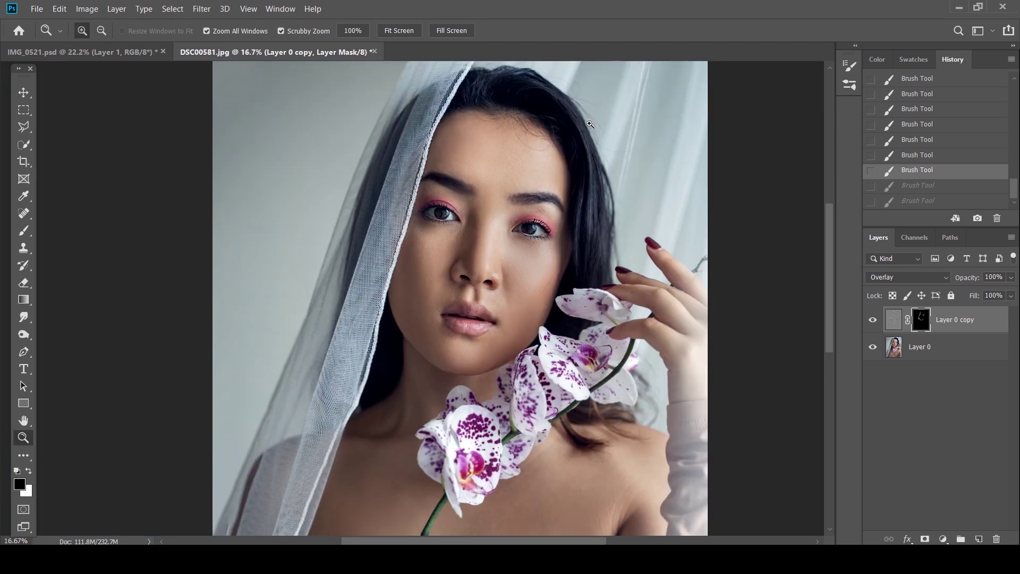